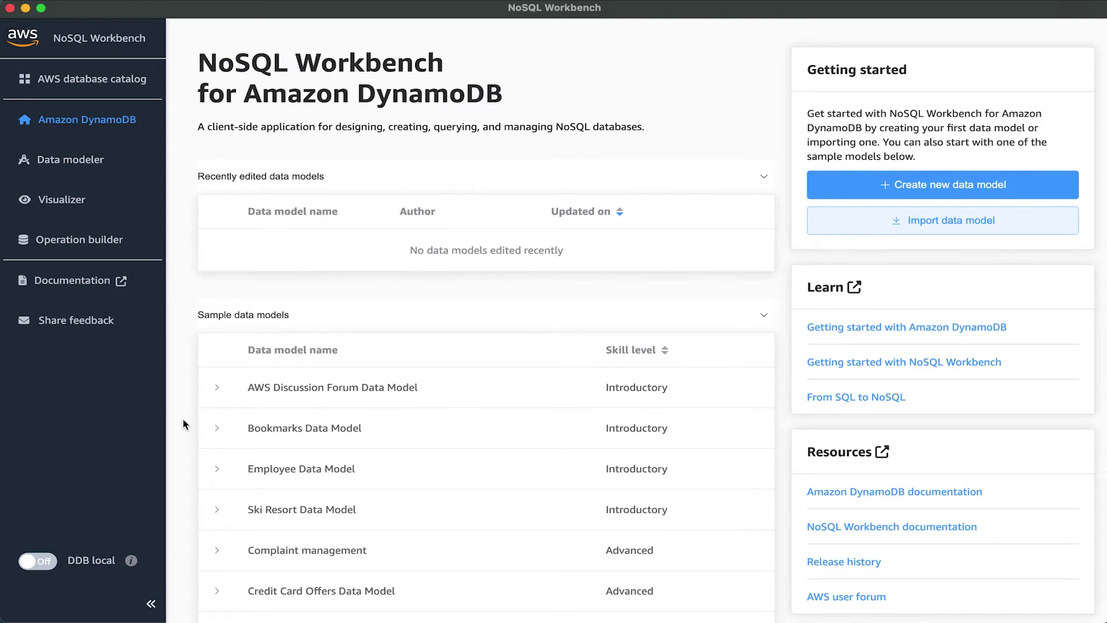
# Read the description of the sample Bookmarks Data Model and import it into the data modeler.
pyautogui.click(217, 428)
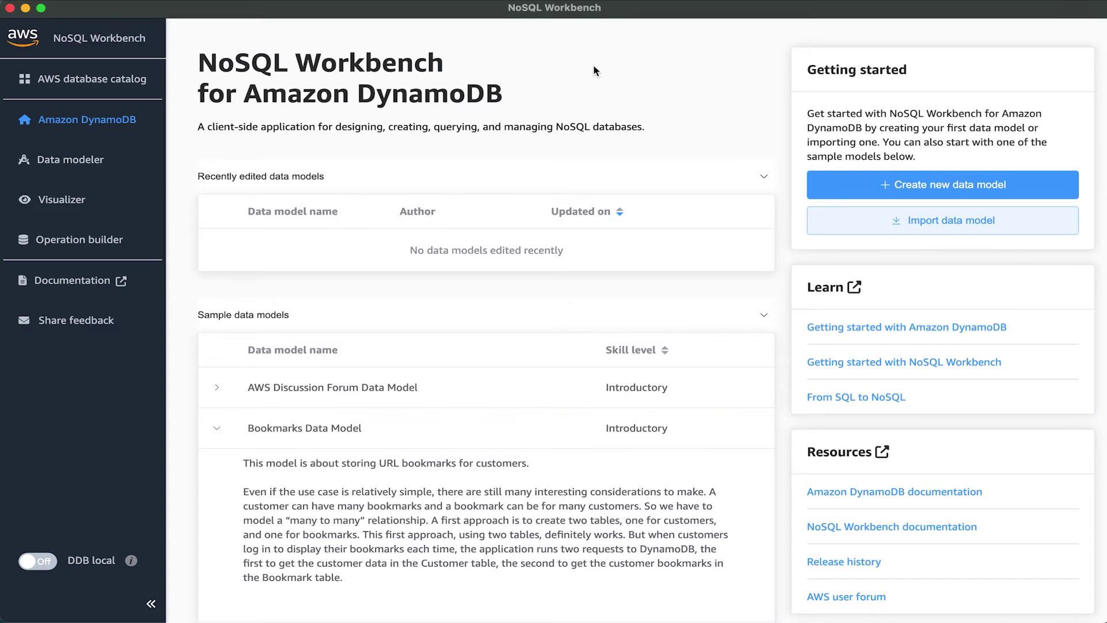
pyautogui.moveTo(772, 449)
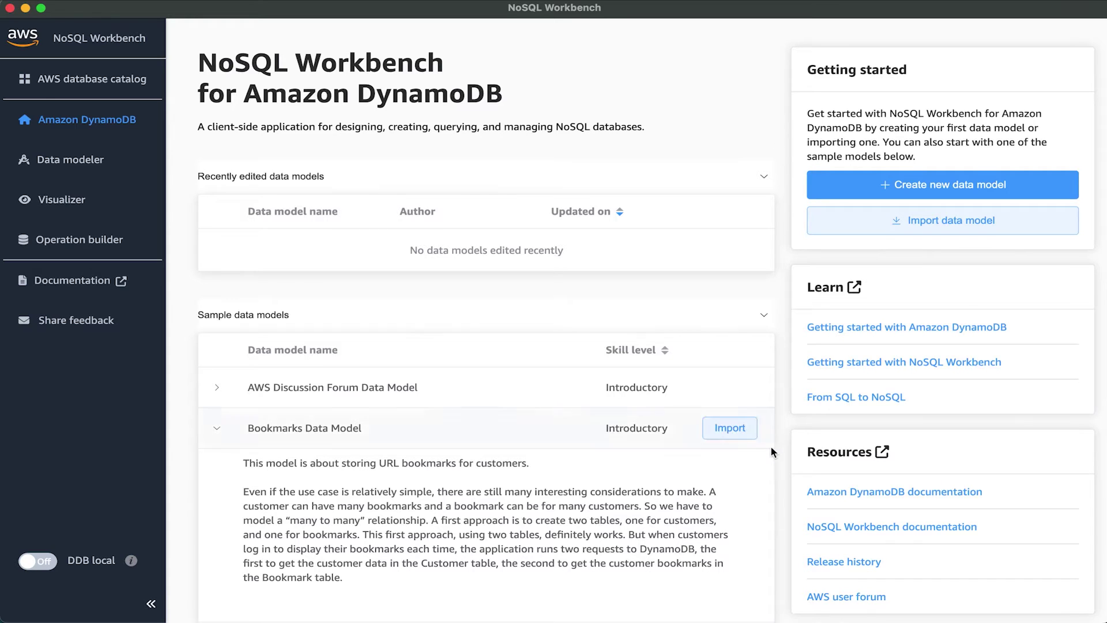
pyautogui.click(740, 433)
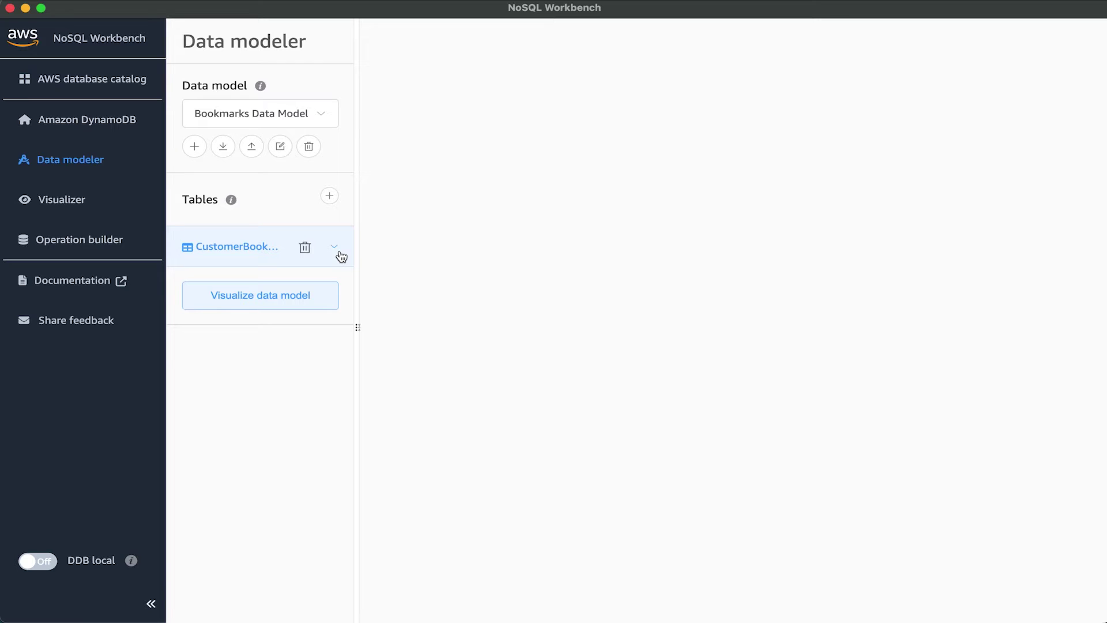
# Open the CustomerBookmark table model for editing and examine its primary key and other attributes.
pyautogui.click(340, 255)
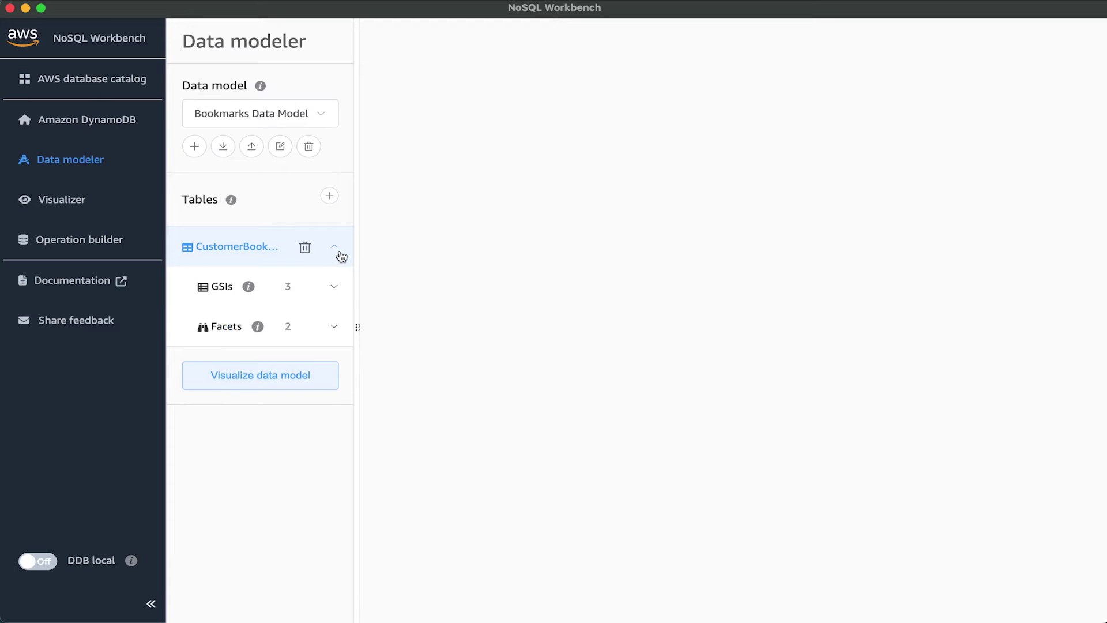
pyautogui.click(340, 288)
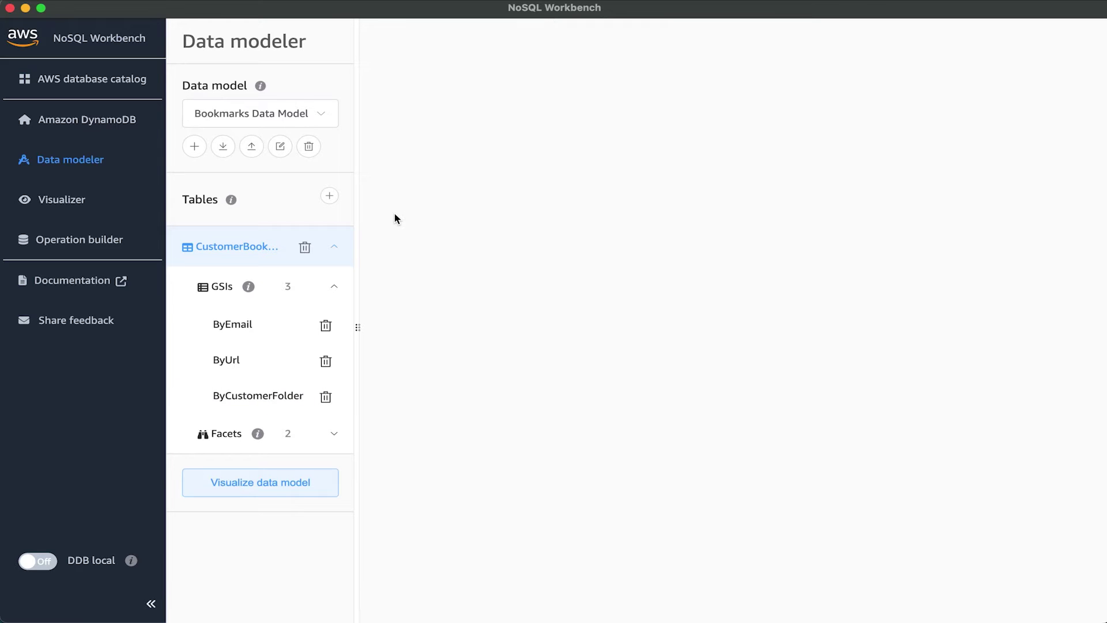
pyautogui.click(256, 249)
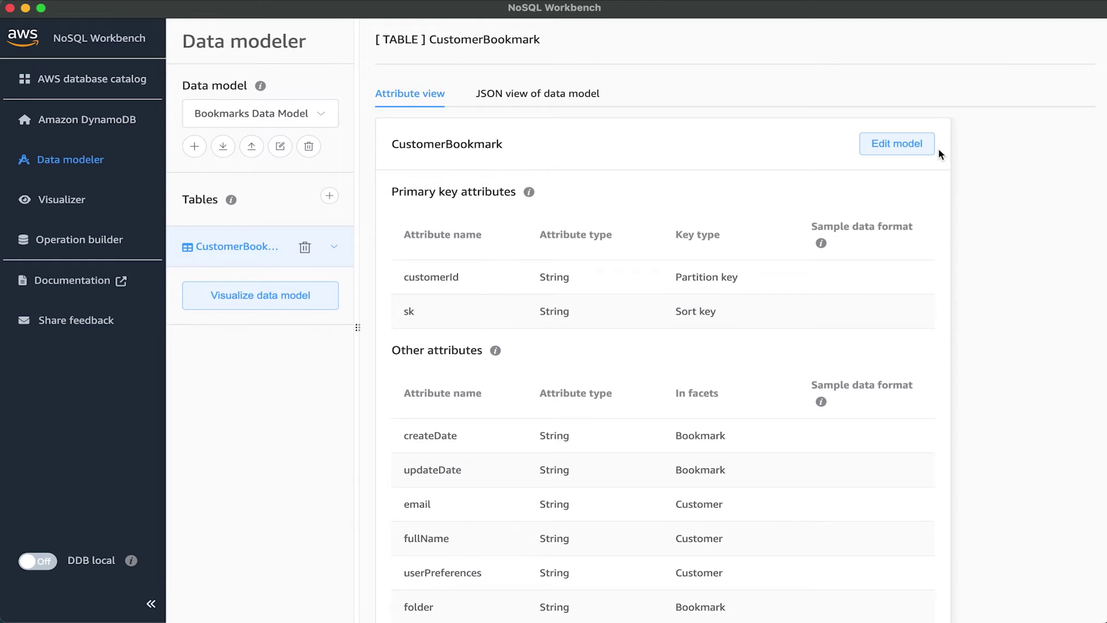
pyautogui.click(905, 143)
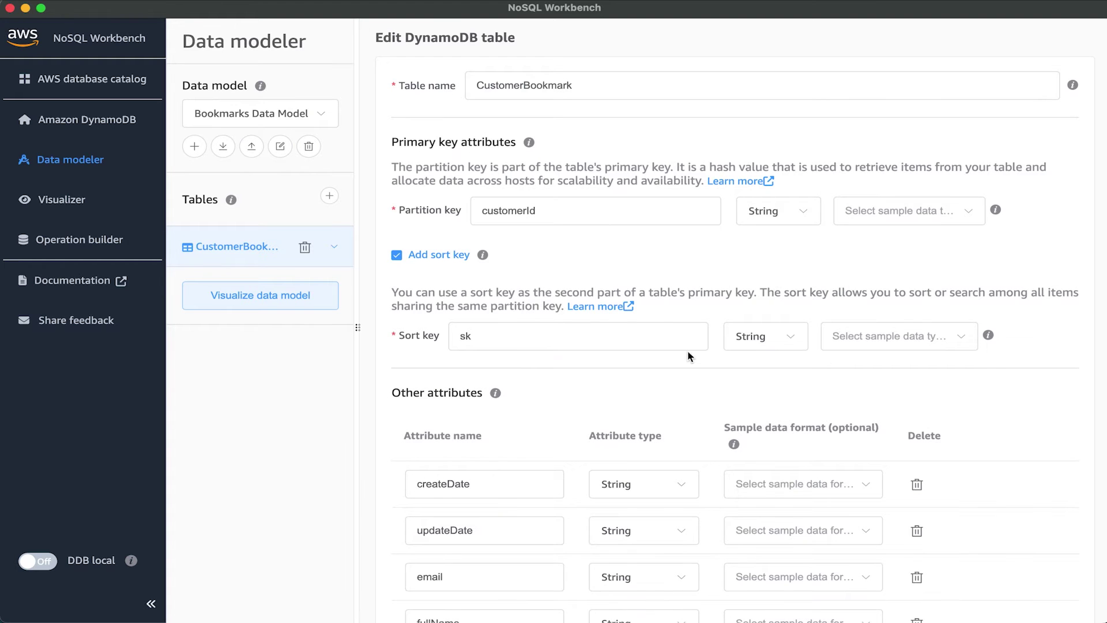
pyautogui.scroll(-2, 687, 356)
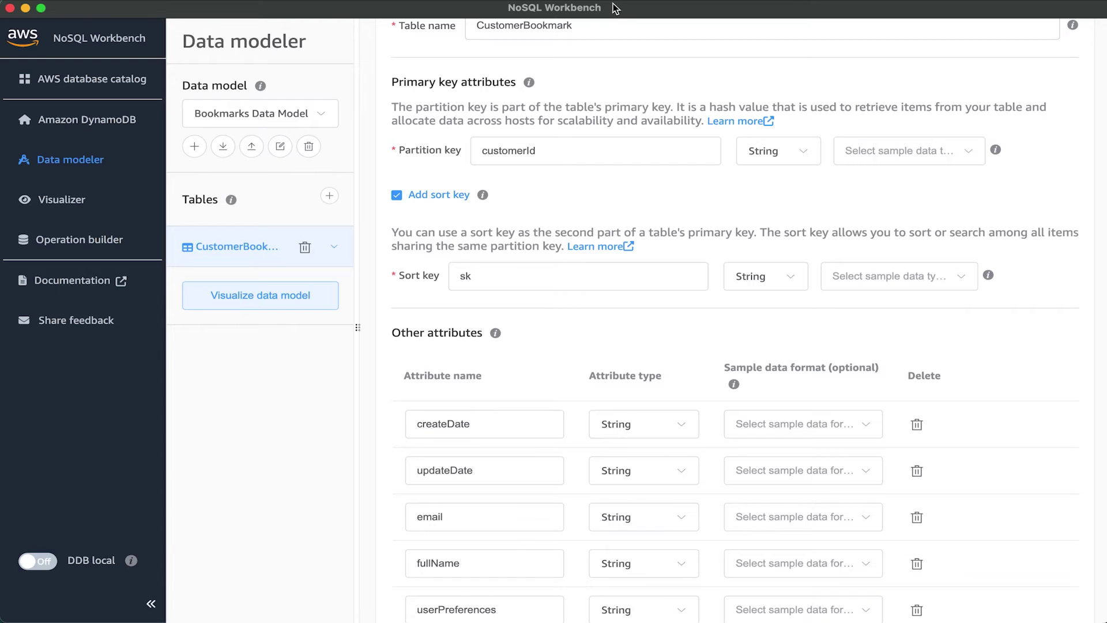
pyautogui.scroll(2, 375, 263)
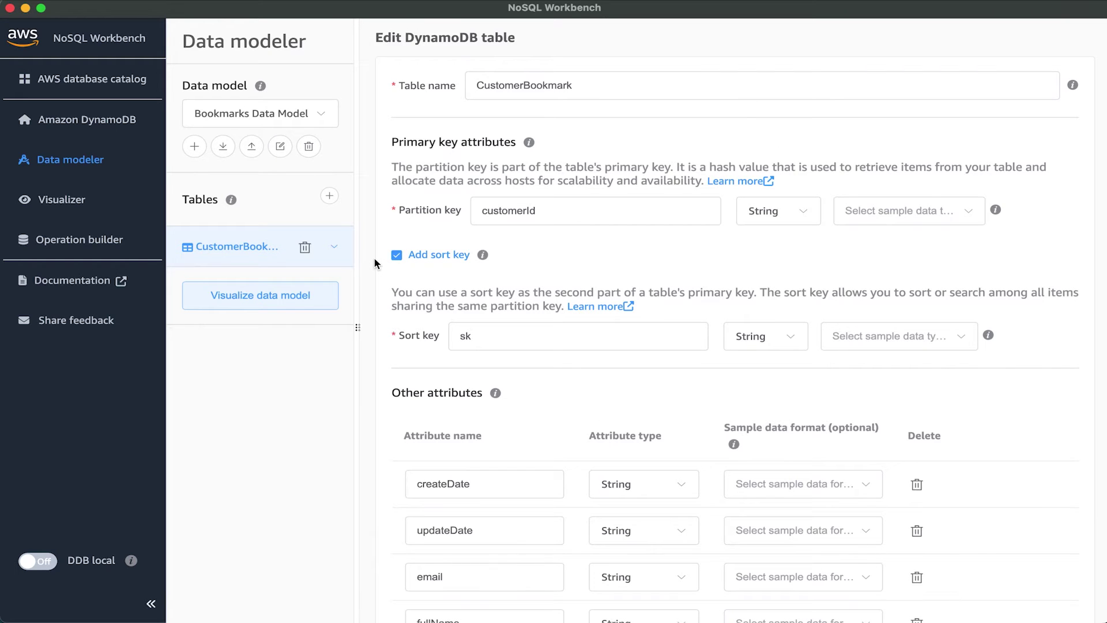
# Examine the key attributes of the ByEmail, ByUrl and ByCustomerFolder global secondary indexes of CustomerBookmark.
pyautogui.click(339, 251)
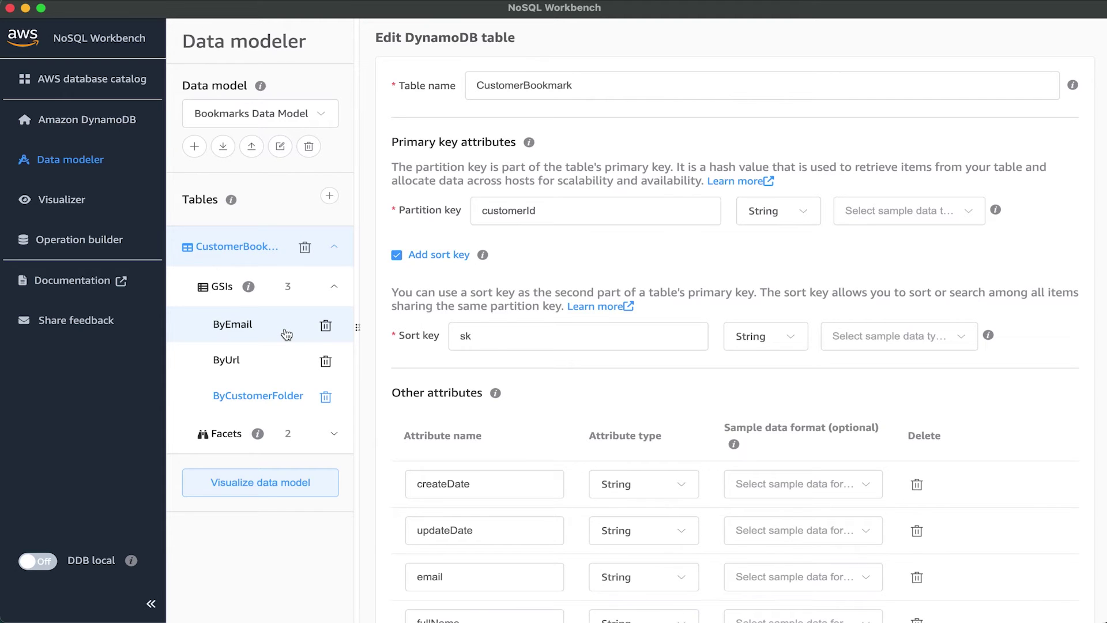
pyautogui.click(287, 335)
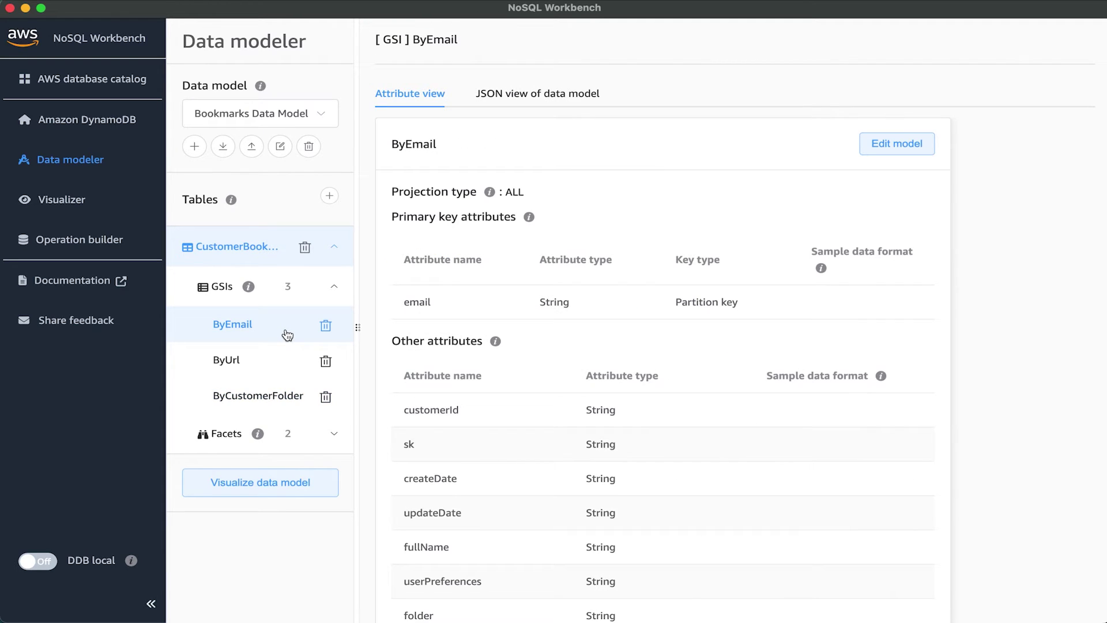
pyautogui.click(263, 370)
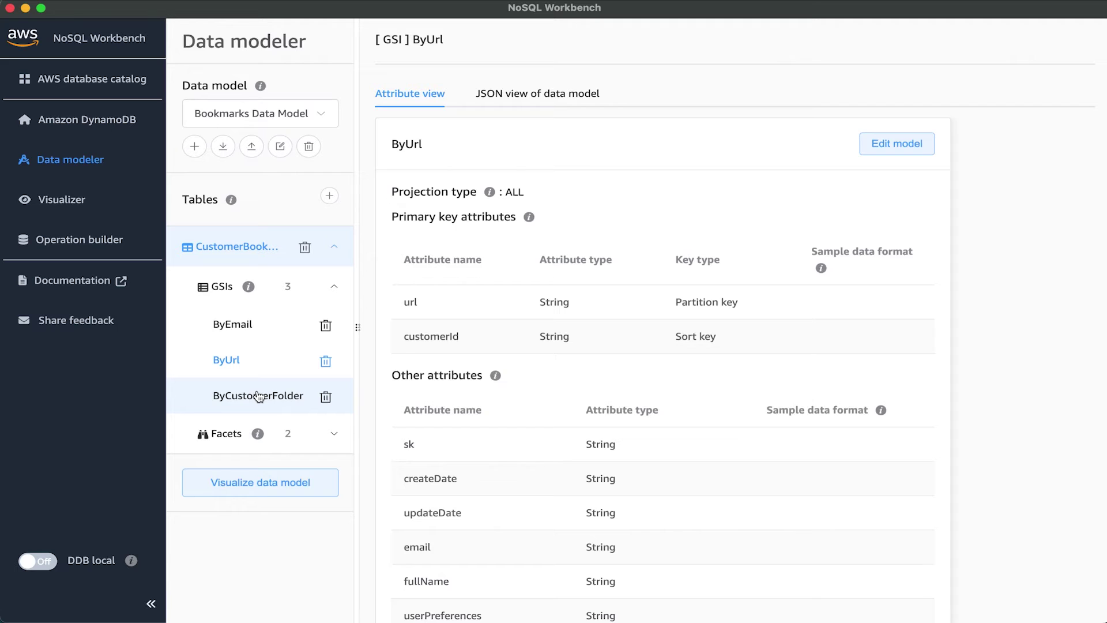
pyautogui.click(259, 397)
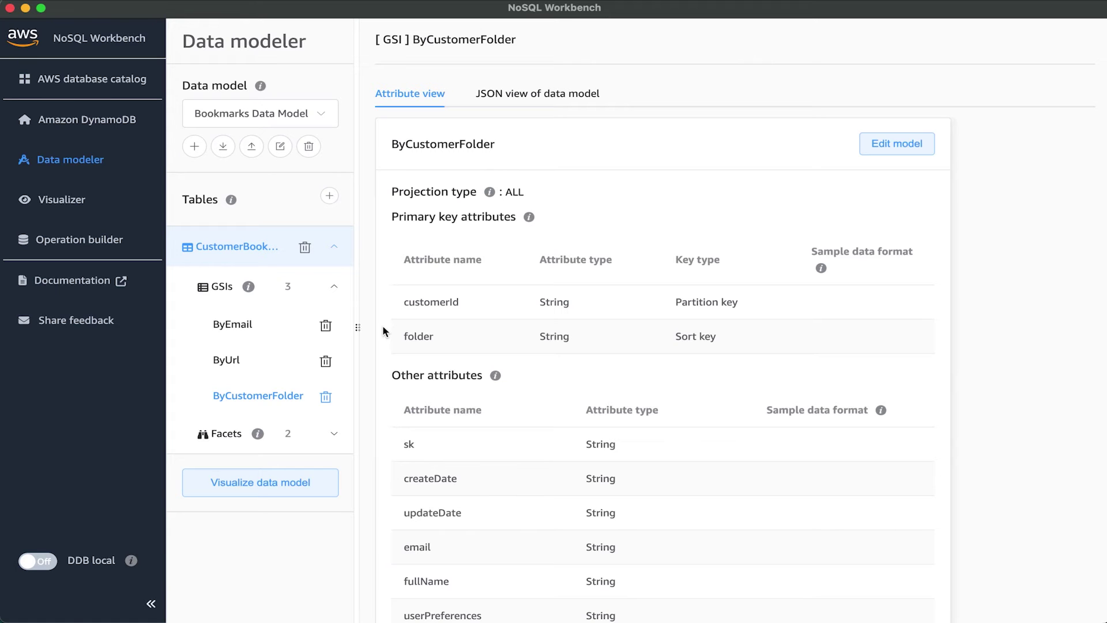
# Visualize the CustomerBookmark sample data, including its ByUrl and ByEmail global secondary indexes.
pyautogui.click(124, 200)
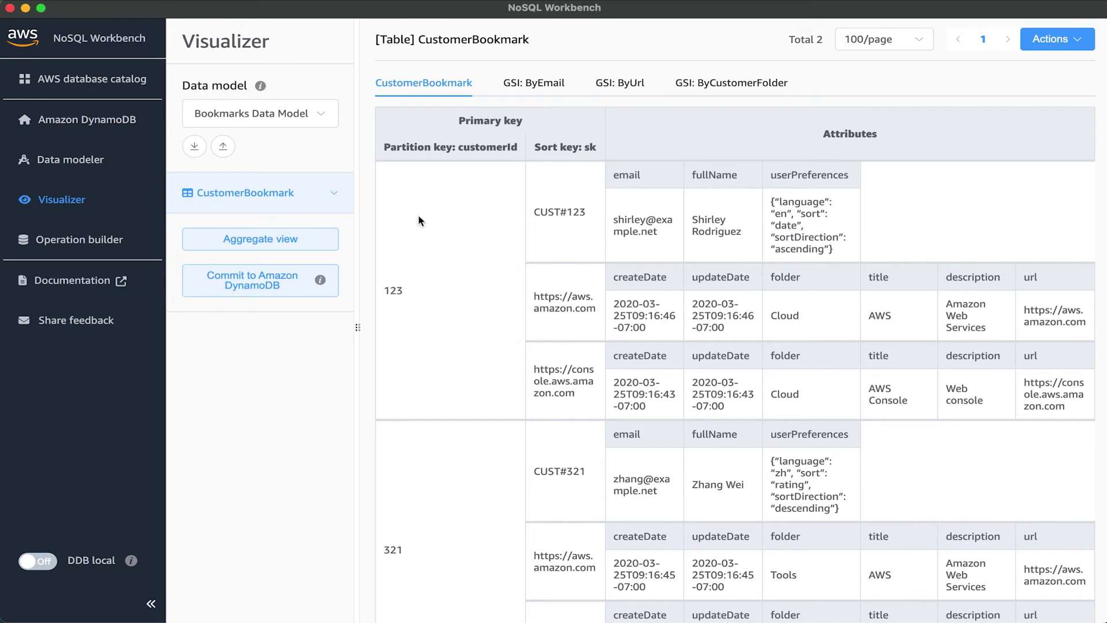
pyautogui.click(335, 194)
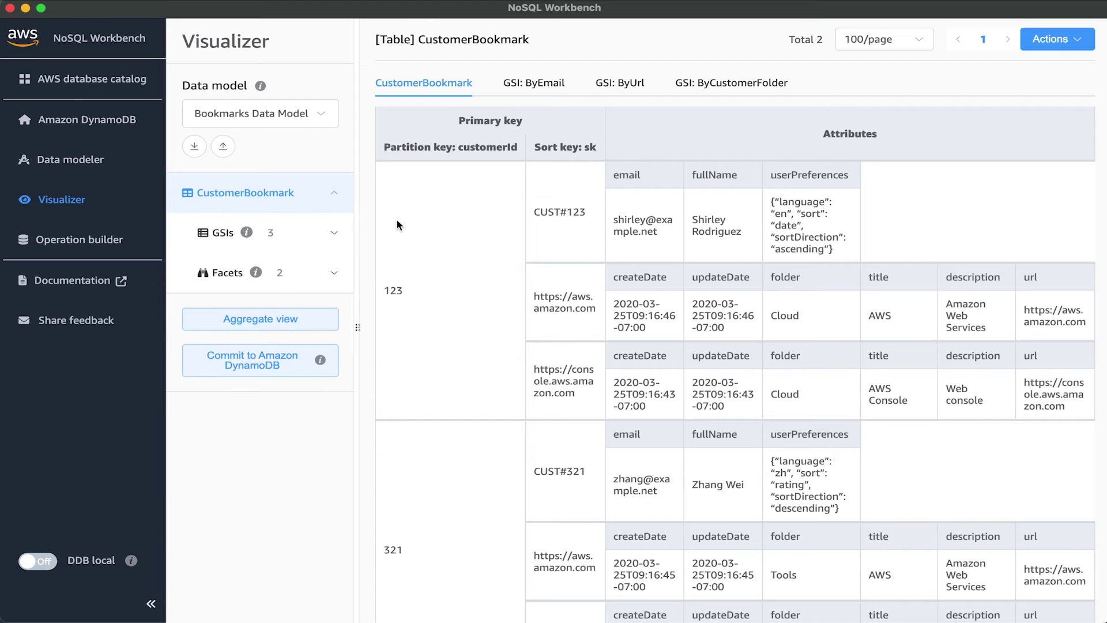
pyautogui.click(345, 238)
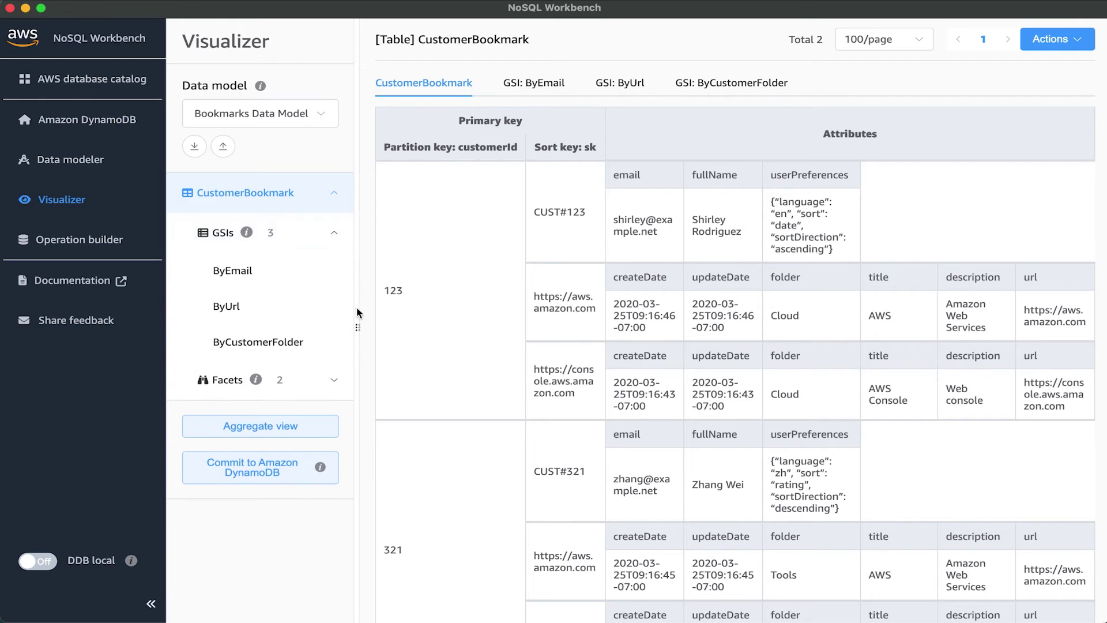
pyautogui.click(323, 317)
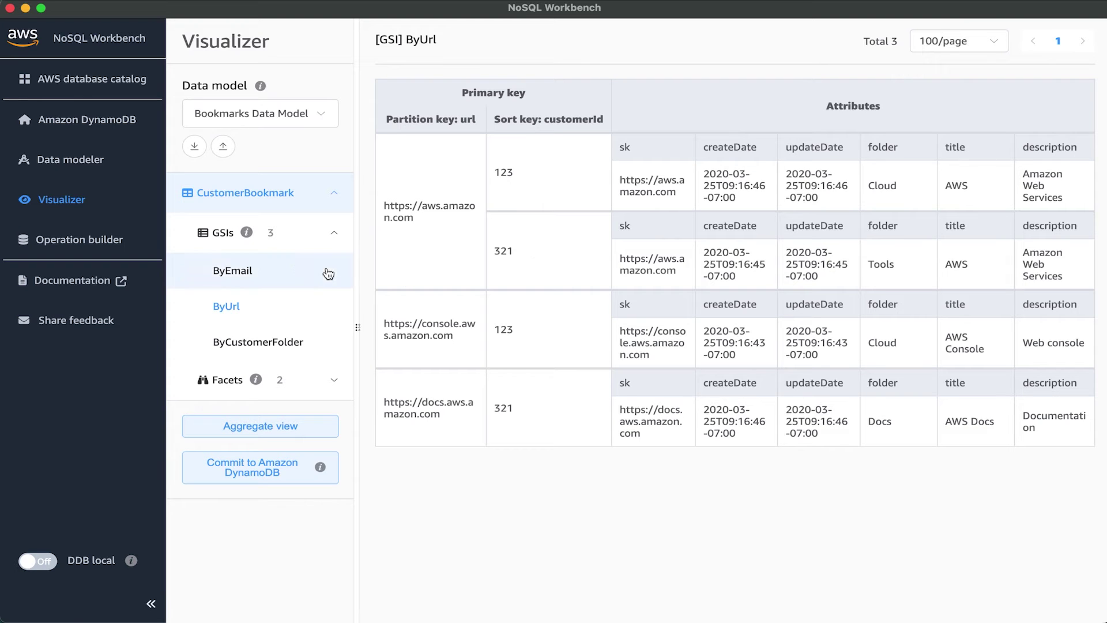
pyautogui.click(300, 274)
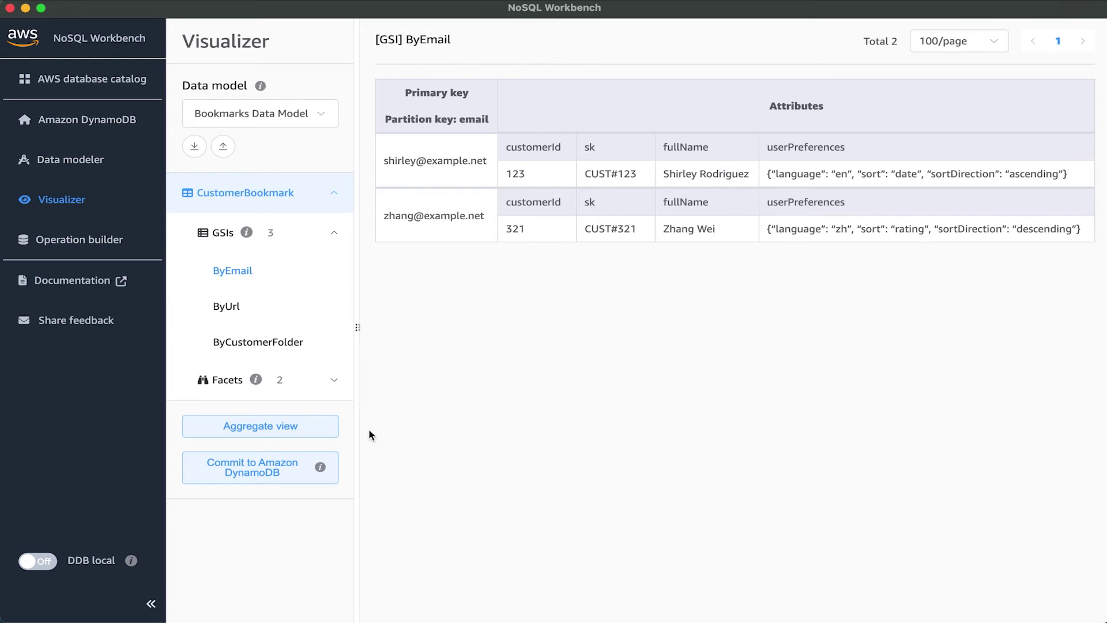
# Commit the Bookmarks Data Model to Amazon DynamoDB using the saved default connection.
pyautogui.click(286, 473)
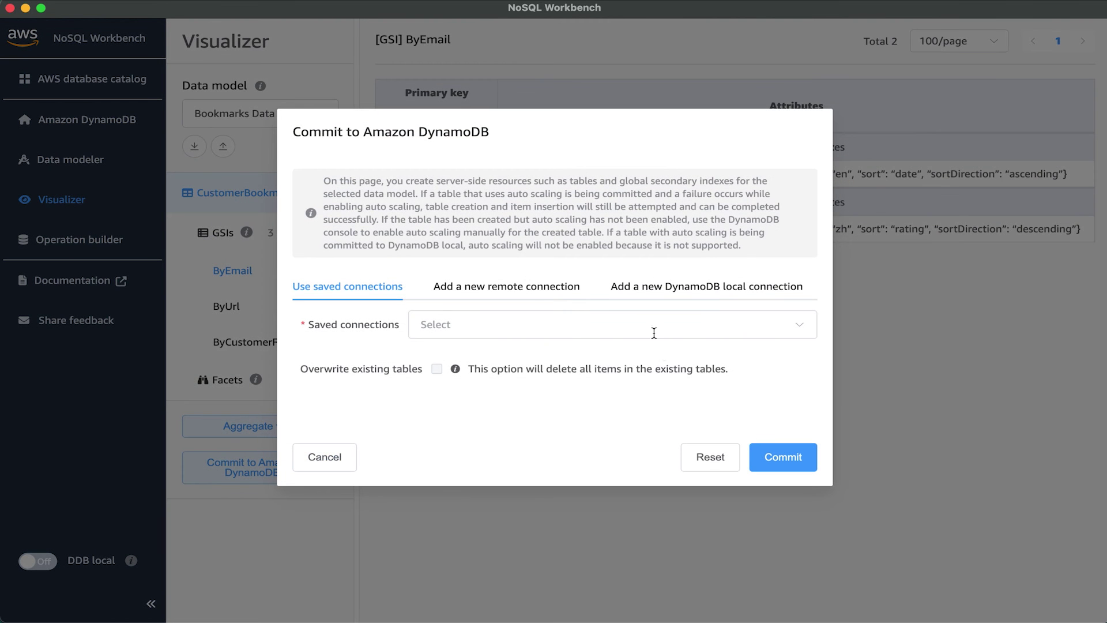
pyautogui.click(642, 323)
pyautogui.click(566, 364)
pyautogui.click(793, 456)
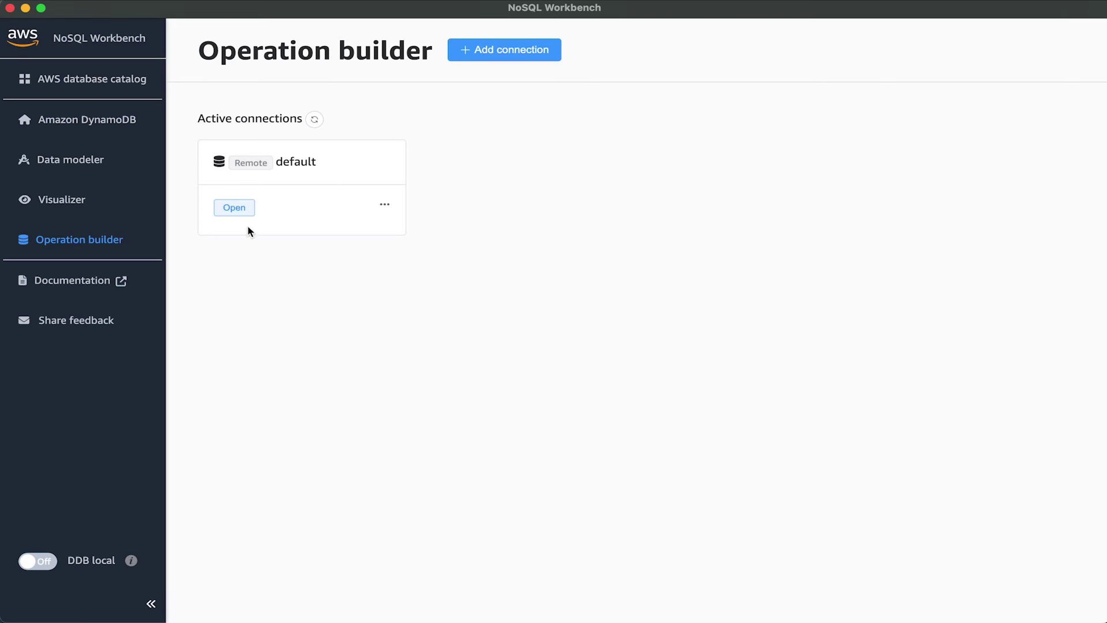
# Open the default remote connection in the operation builder and display the items of the CustomerBookmark table.
pyautogui.click(225, 215)
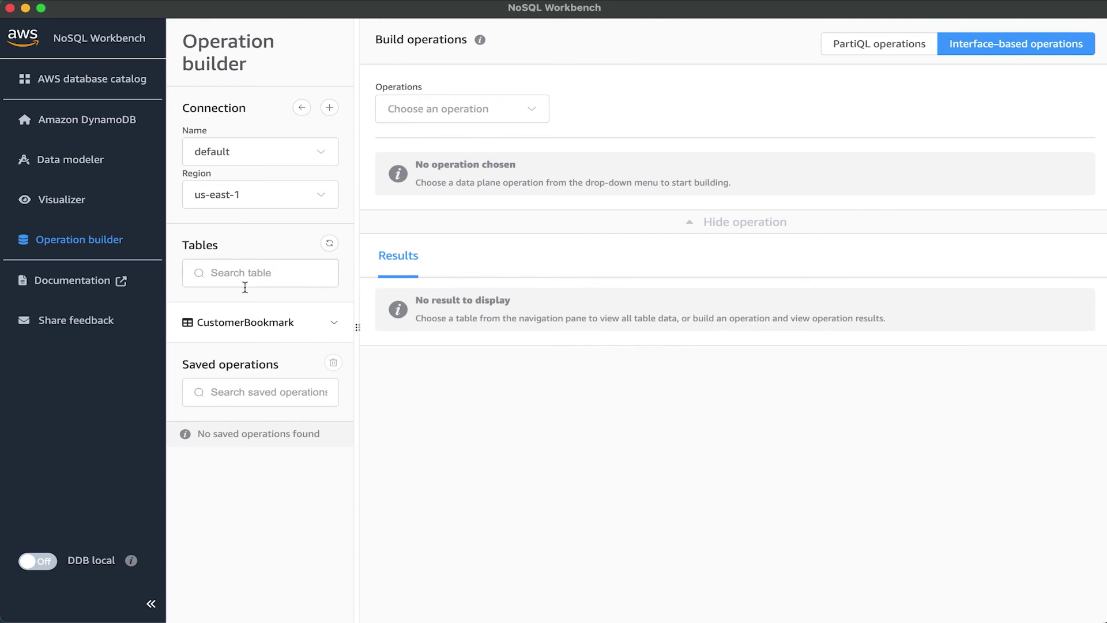
pyautogui.click(244, 328)
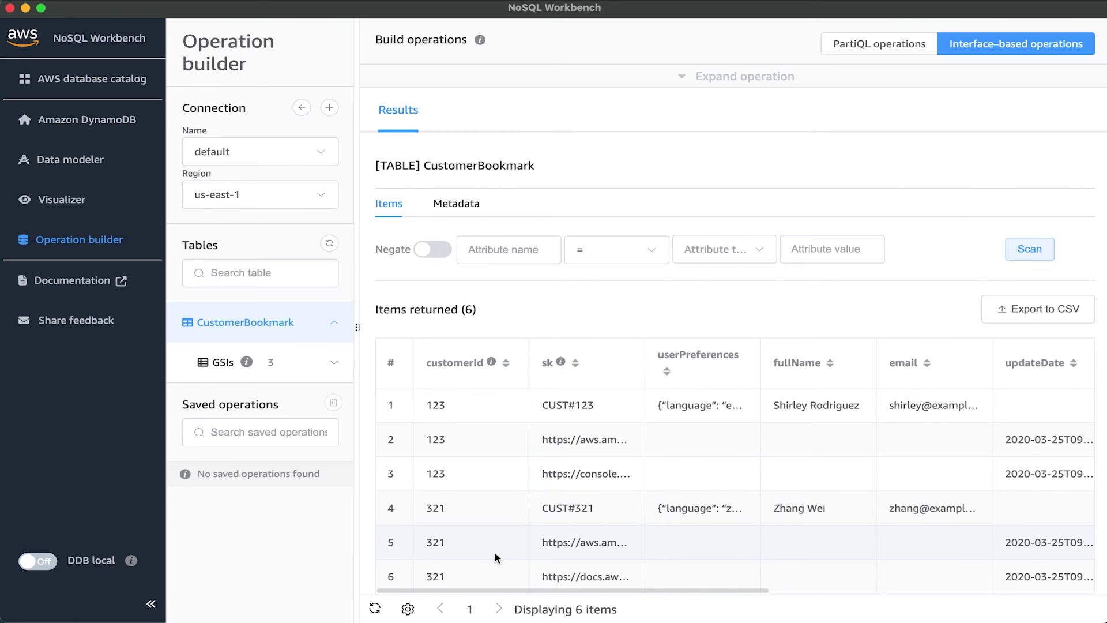
pyautogui.click(334, 322)
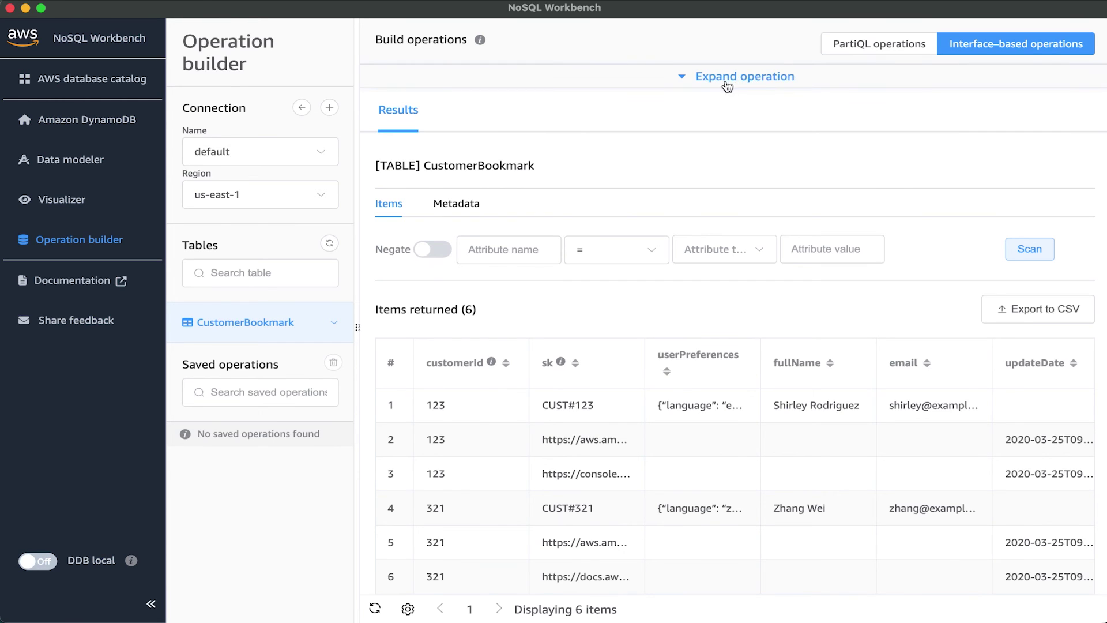
# Set up a Scan operation on the CustomerBookmark table.
pyautogui.click(722, 81)
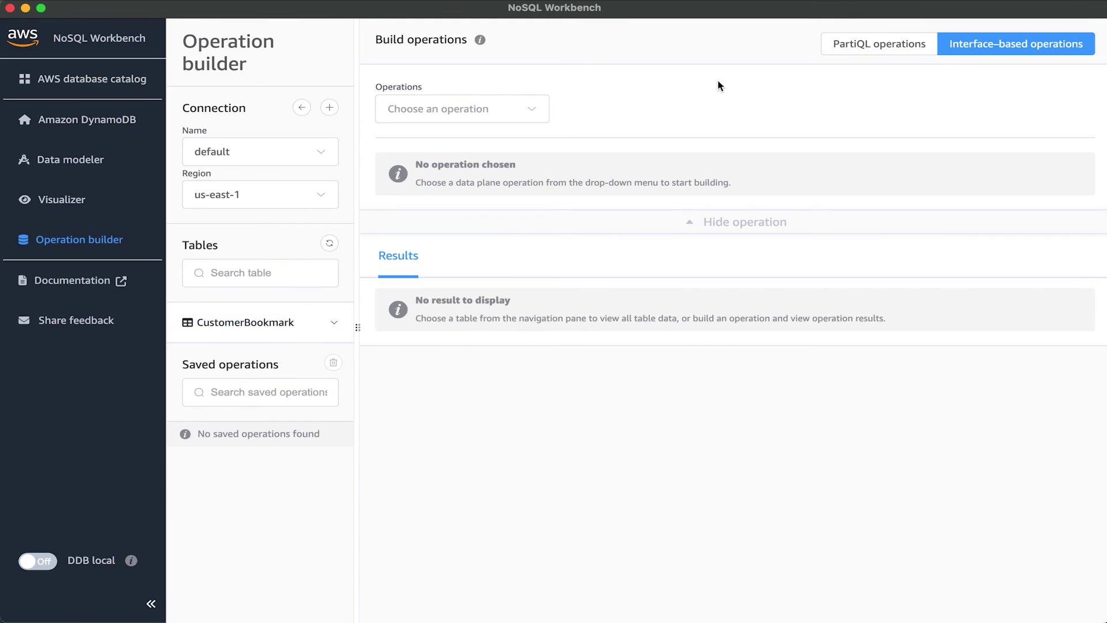
pyautogui.click(537, 111)
pyautogui.scroll(-4, 461, 232)
pyautogui.click(429, 313)
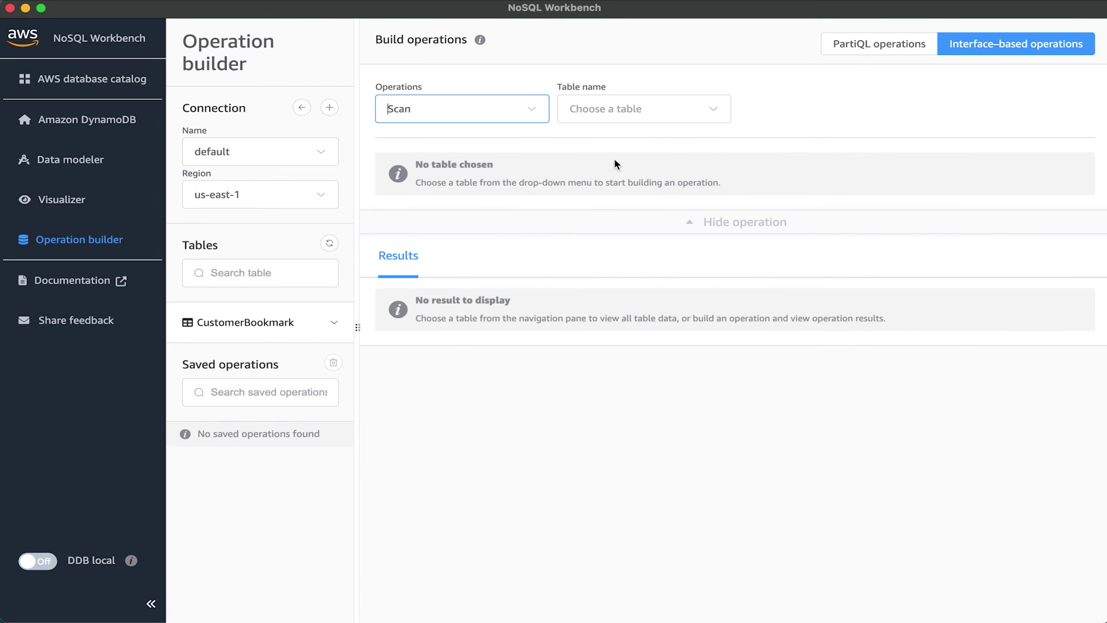
pyautogui.click(648, 114)
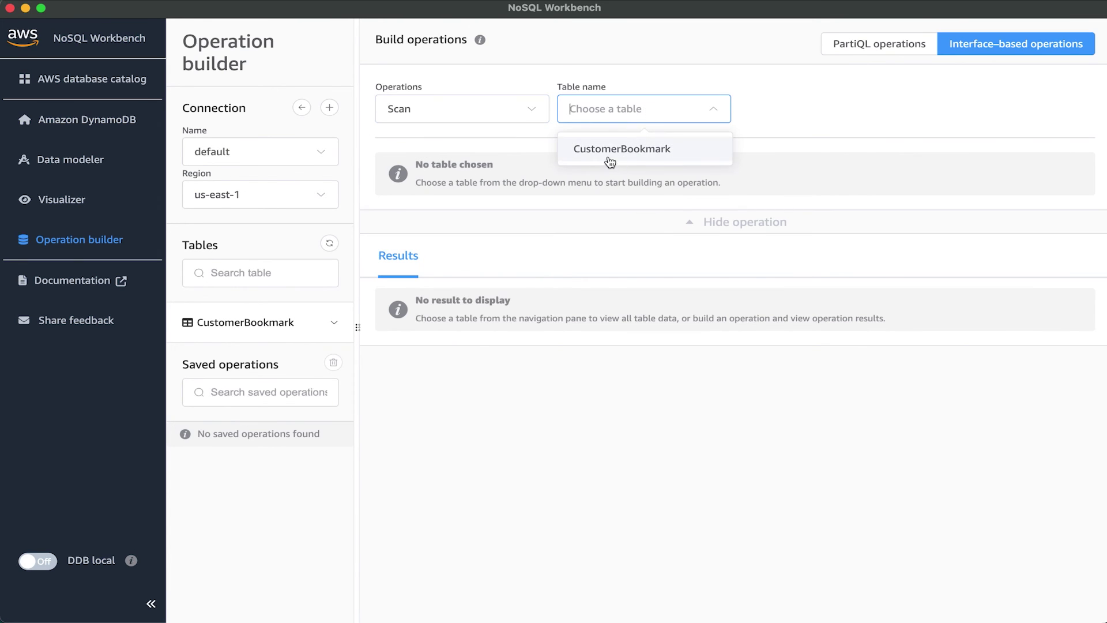
pyautogui.click(645, 156)
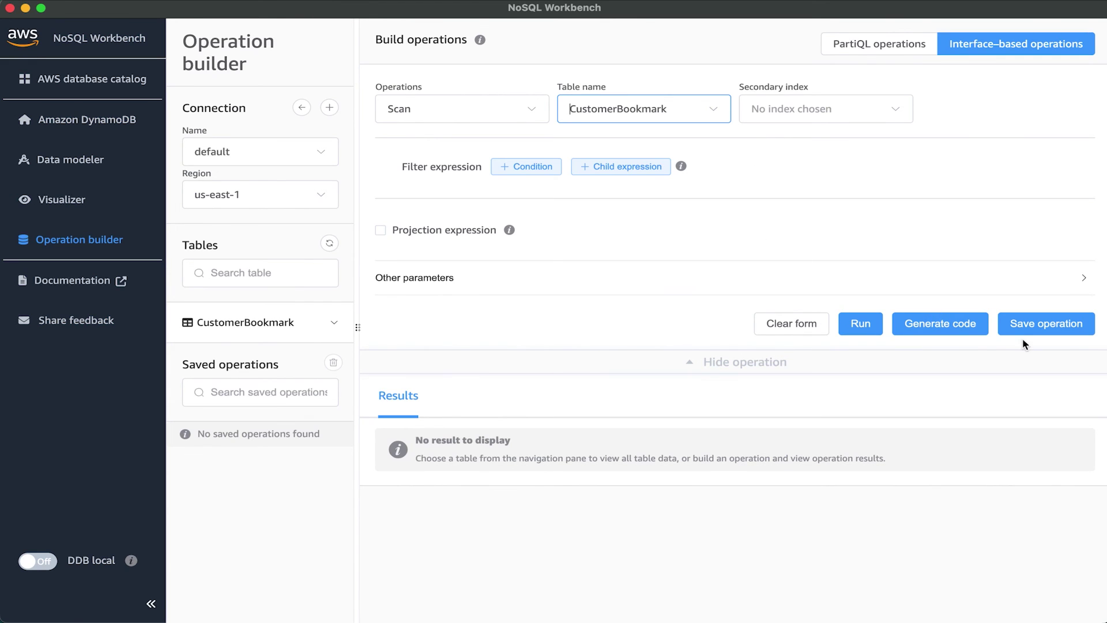
# Generate code for the Scan operation and look through the Python version.
pyautogui.click(946, 330)
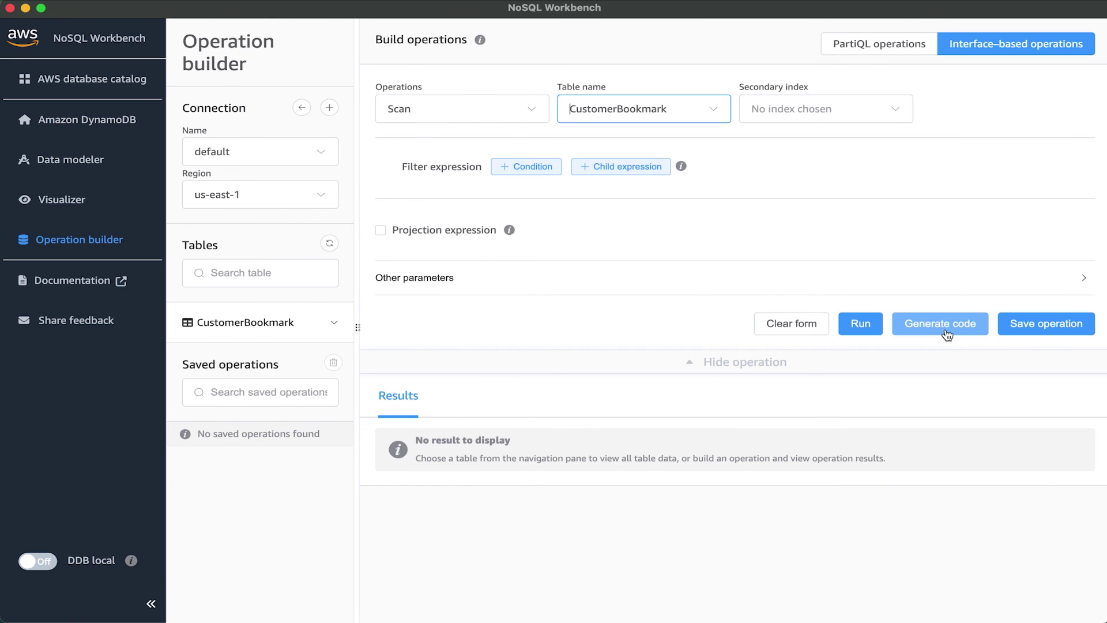
pyautogui.click(947, 331)
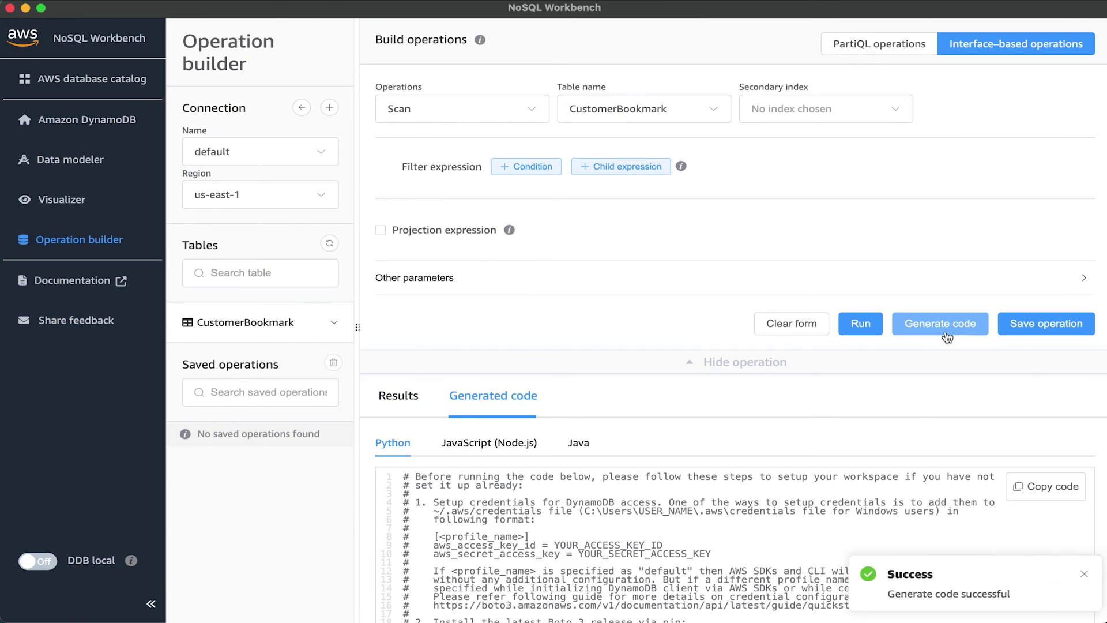
pyautogui.scroll(-10, 761, 431)
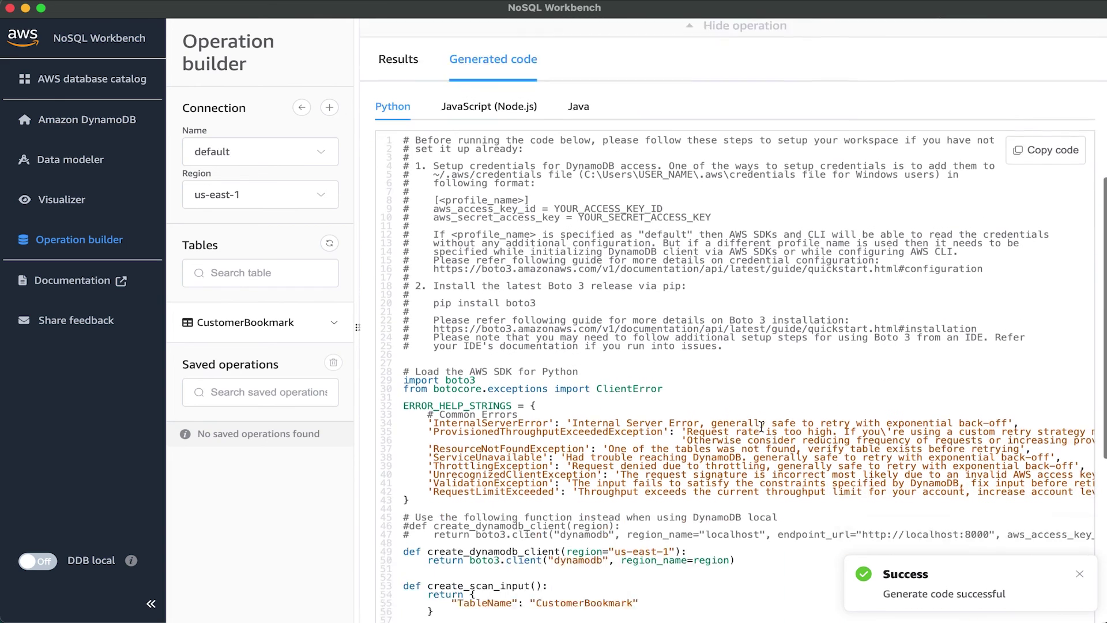